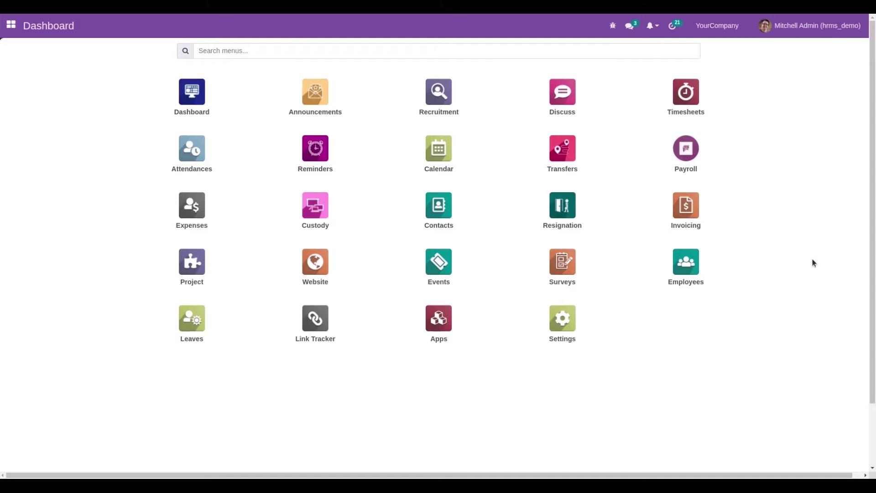
Search Apps for loan_manage to confirm Open HRMS Loan Management is installed, then clear the filter.
left_click(449, 309)
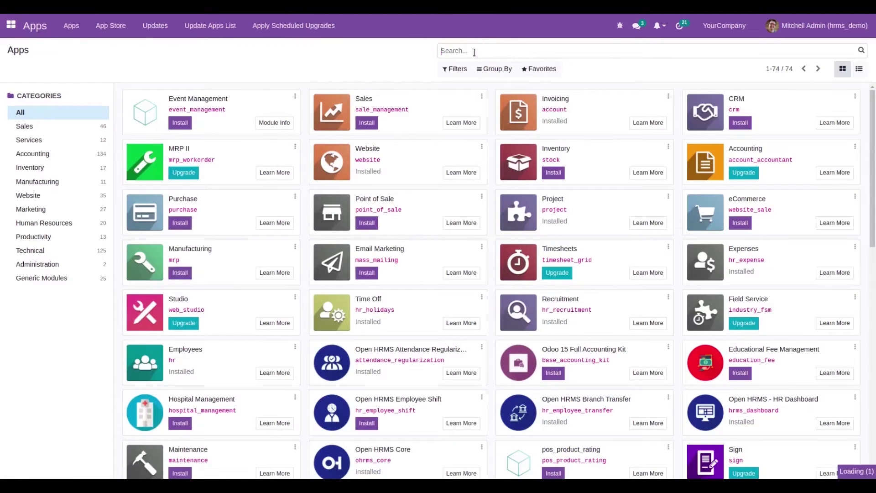
type("loan_manage")
key("Return")
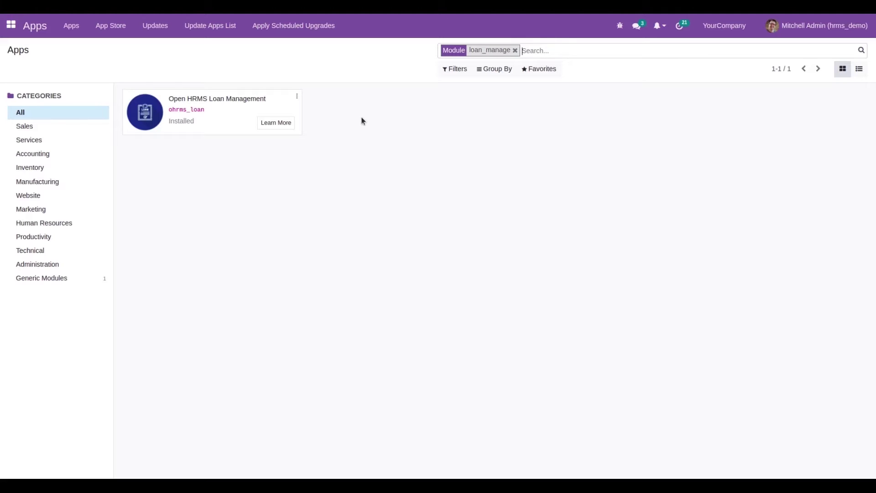
left_click(515, 50)
Inspect the Payroll Loan salary rule (code LO, Deduction category), then return to Salary Rules.
left_click(11, 26)
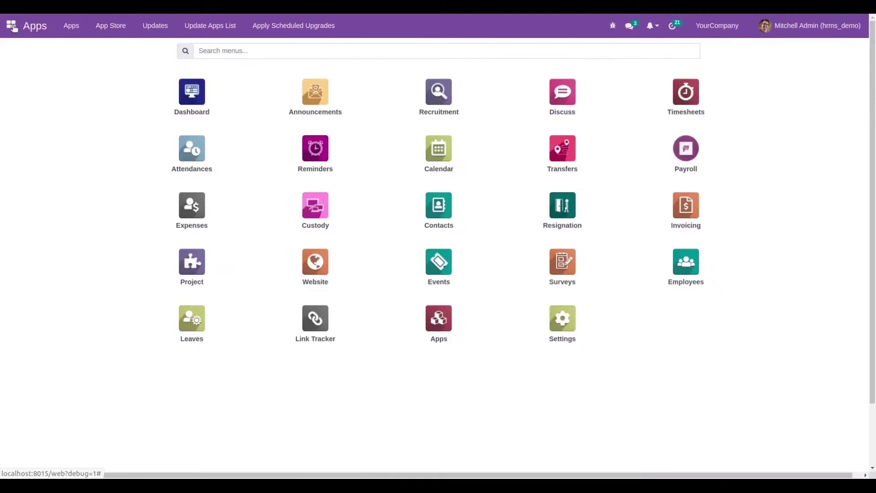
left_click(673, 158)
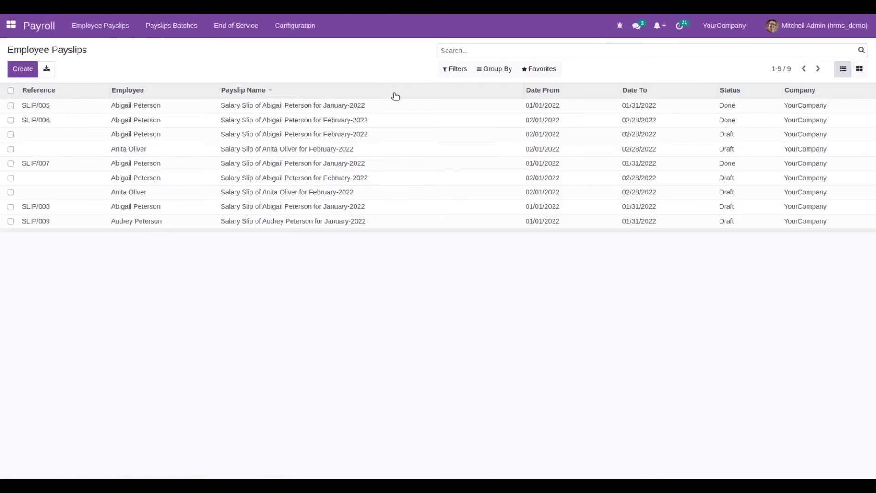
left_click(307, 29)
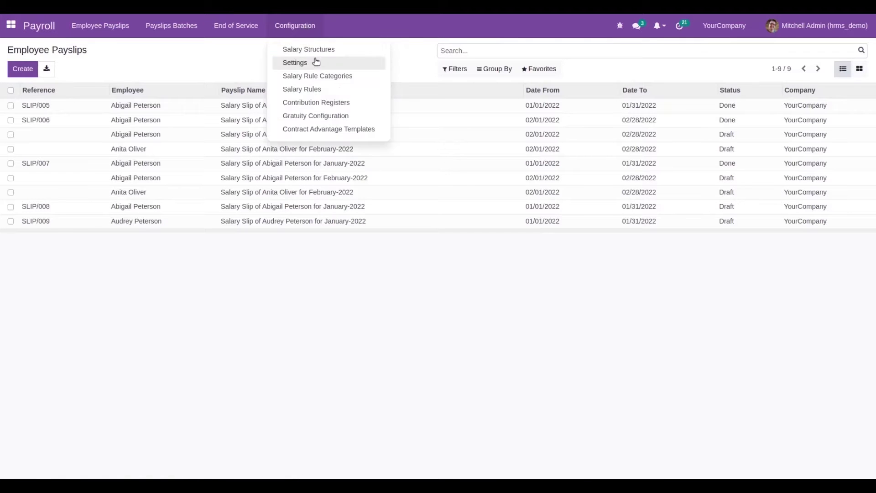
left_click(306, 89)
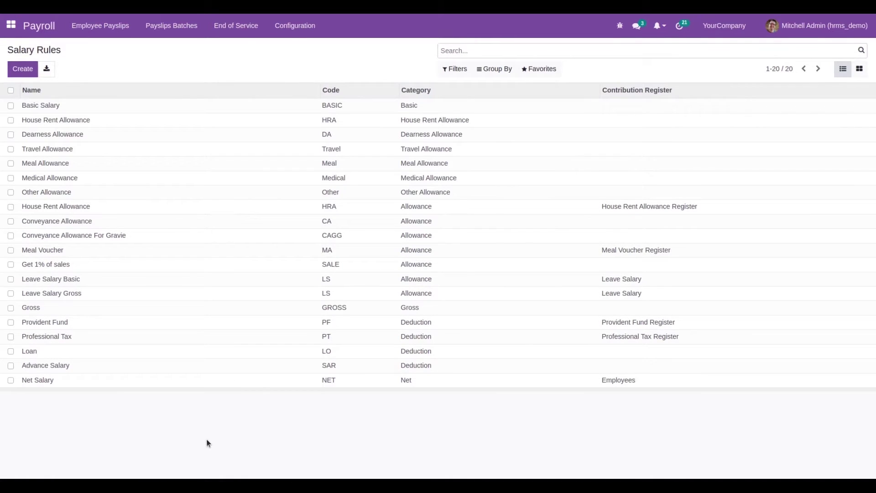
left_click(50, 356)
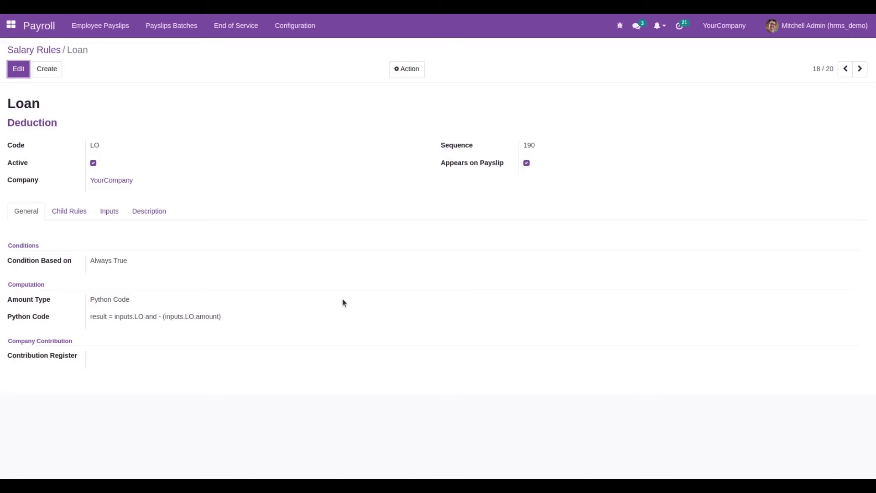
left_click(40, 50)
Create a new salary structure named 'loan structure' with reference Loan.
left_click(298, 25)
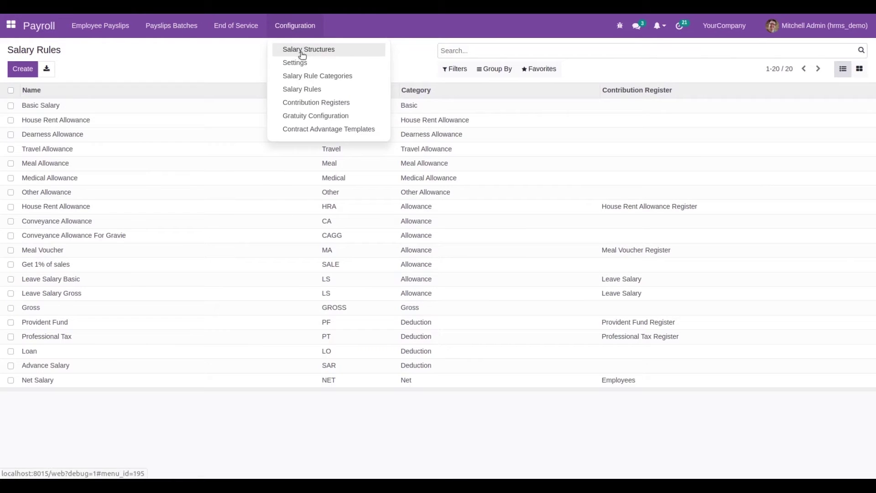
left_click(303, 51)
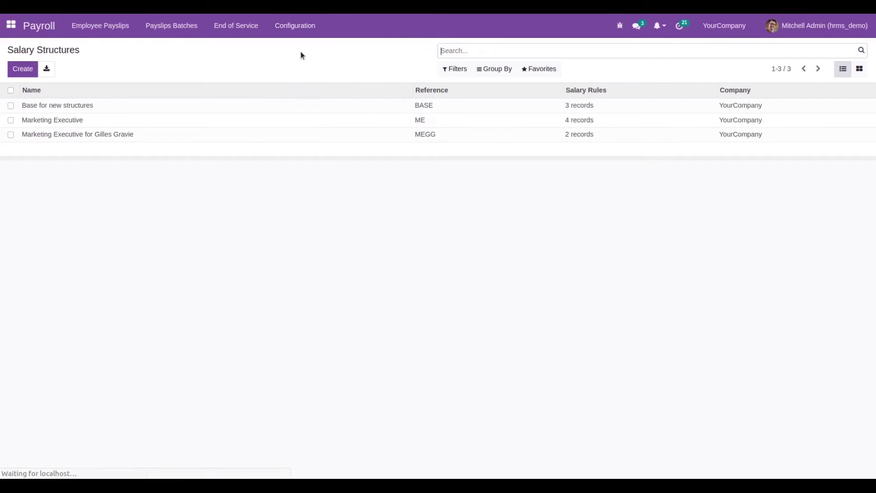
left_click(24, 68)
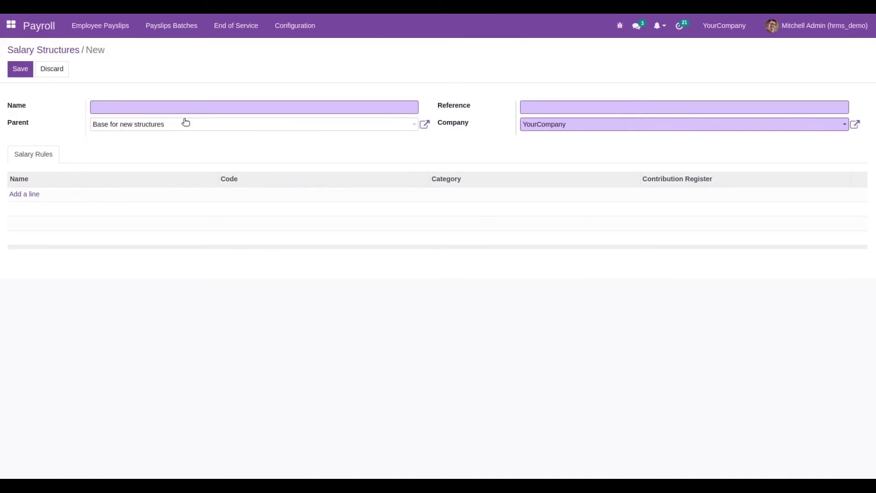
type("loan structure")
left_click(525, 107)
type("Loan")
Add the Basic Salary, Gross, Loan and Net Salary rules to the structure and save it.
left_click(28, 194)
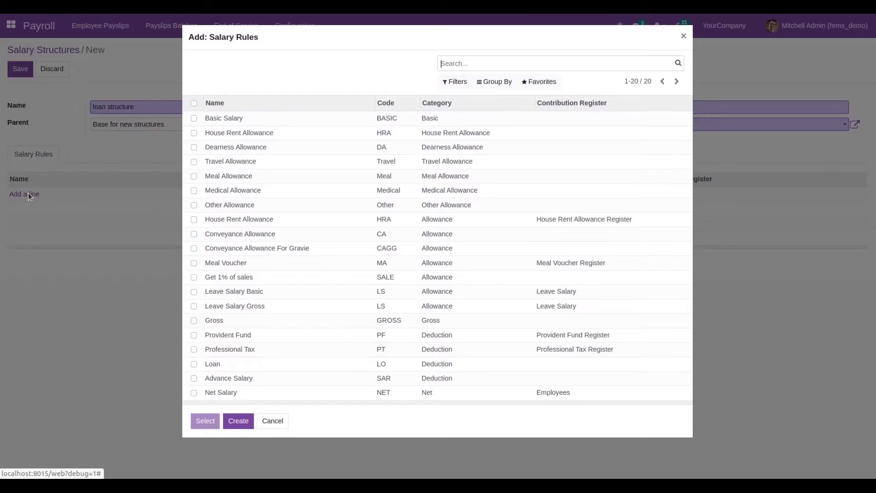
left_click(194, 119)
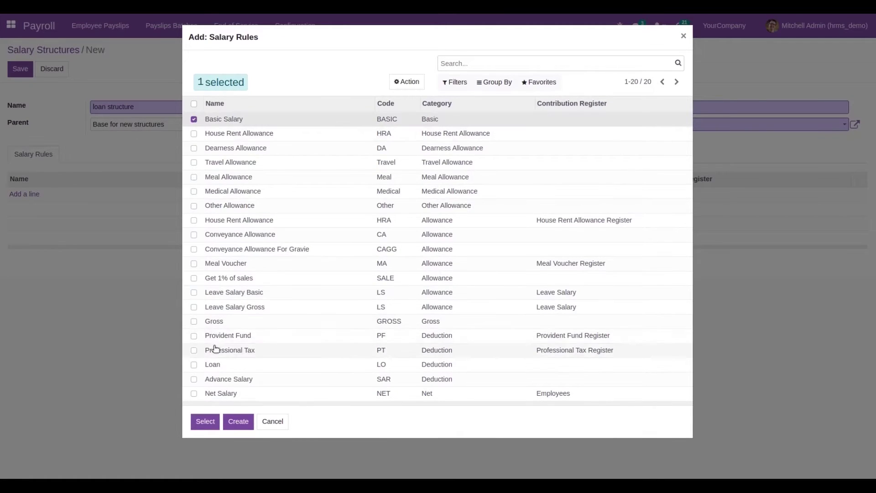
left_click(195, 322)
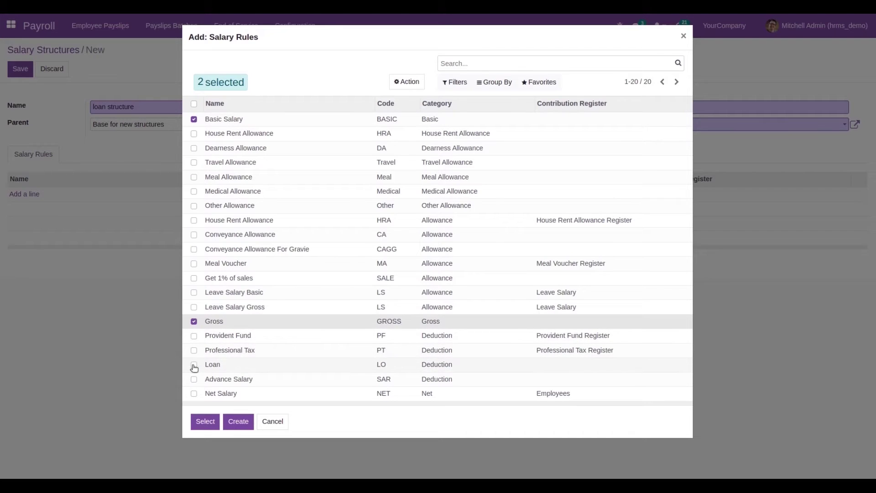
left_click(195, 365)
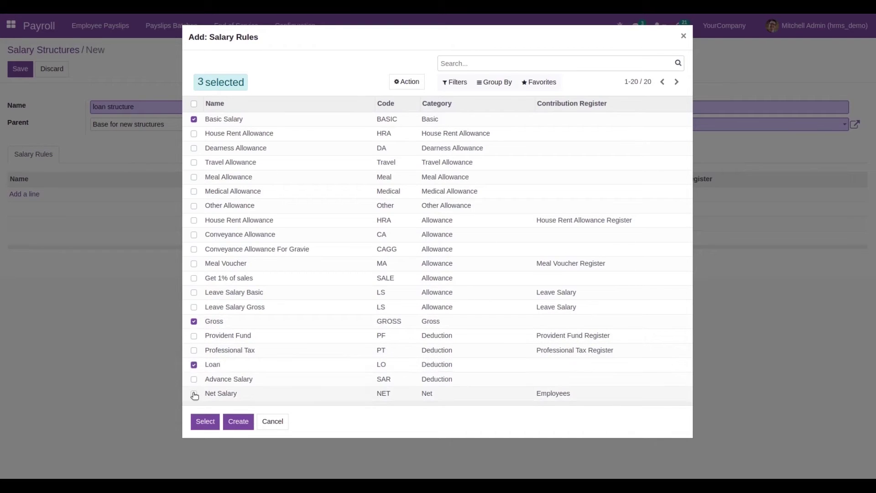
left_click(194, 394)
left_click(204, 420)
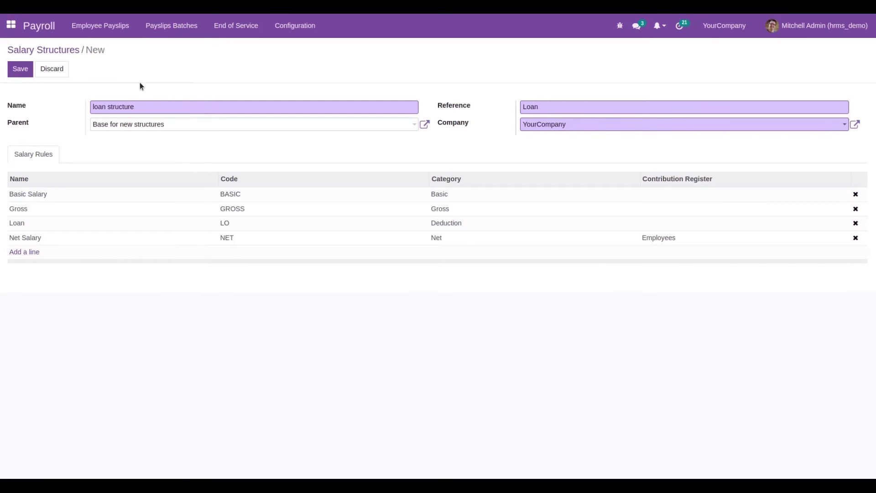
left_click(20, 73)
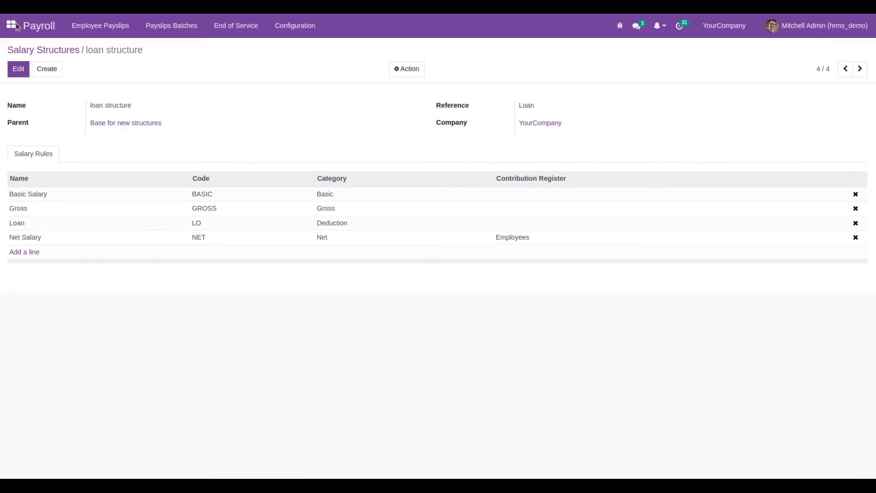
Open Employees' Request for Loan list and show all requests, not just your own.
left_click(14, 25)
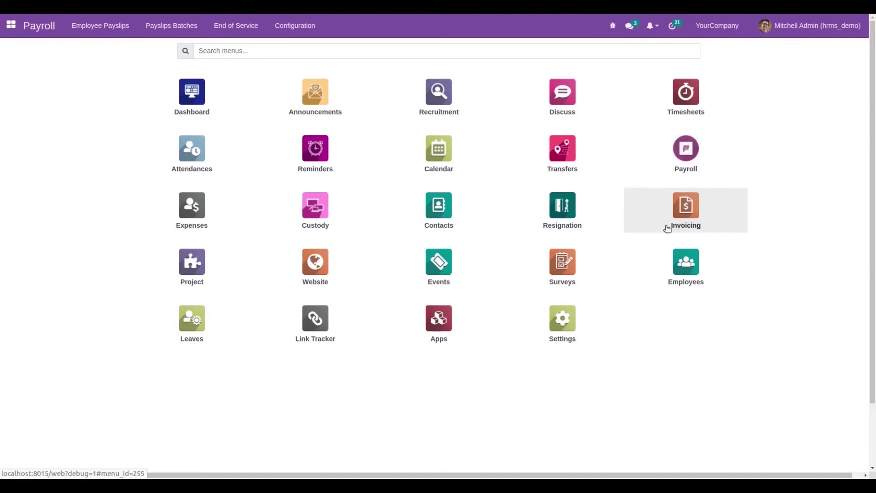
left_click(687, 268)
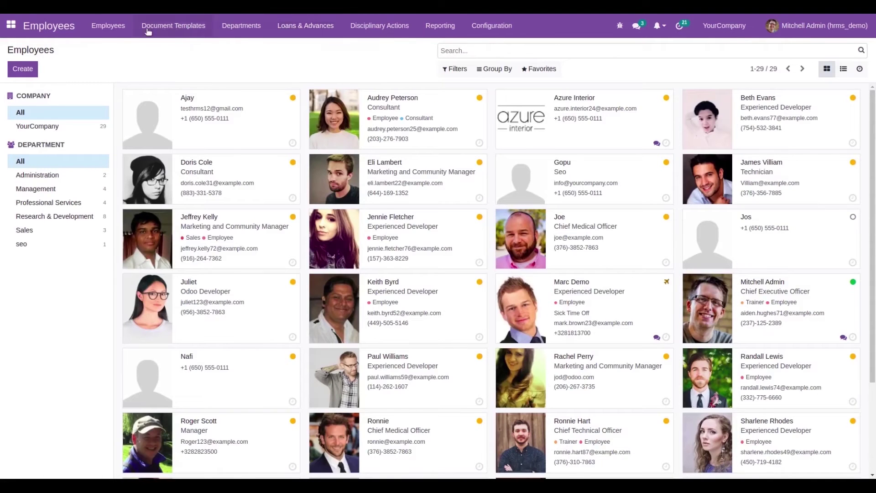
left_click(296, 29)
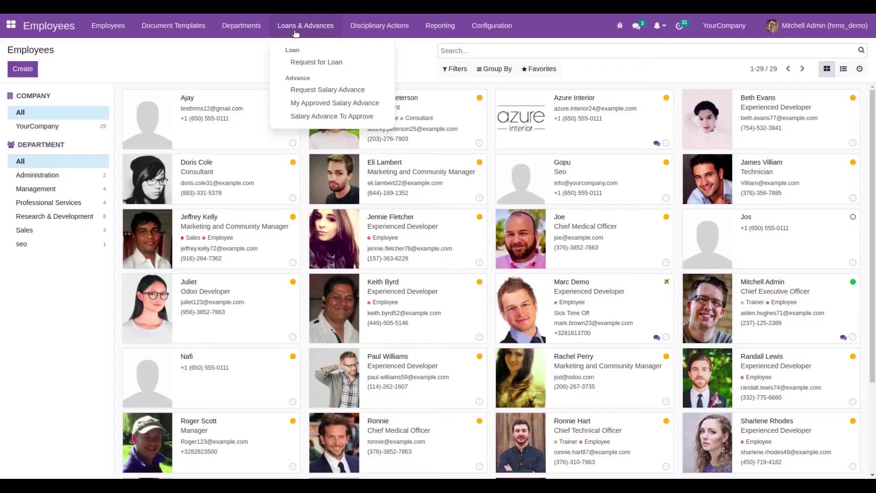
left_click(322, 61)
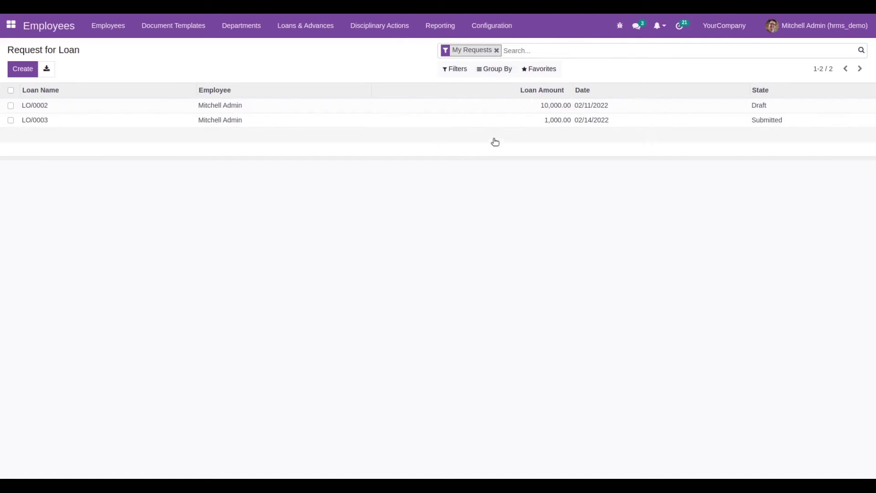
left_click(497, 51)
Start a new loan request and assign it to the employee.
key("alt+c")
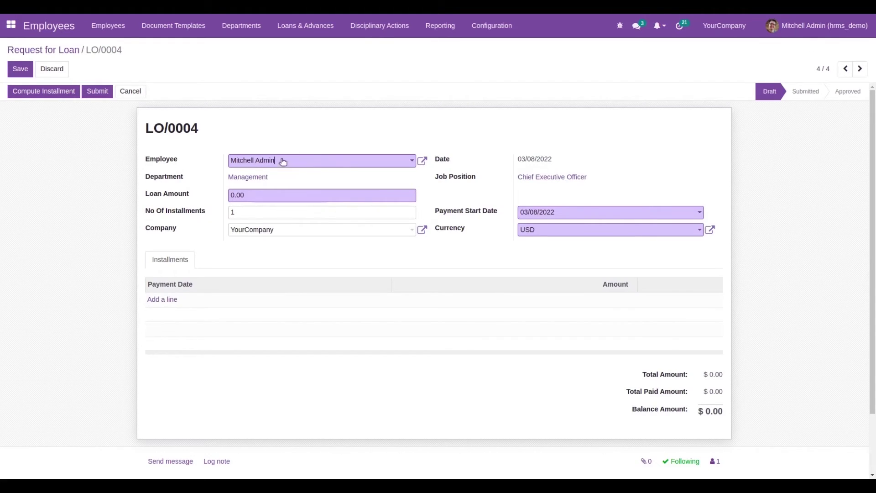
left_click(322, 165)
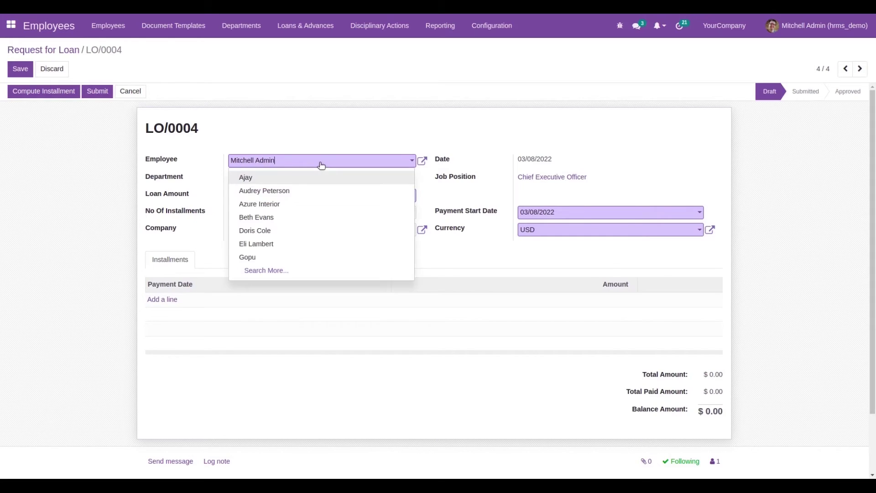
left_click(288, 192)
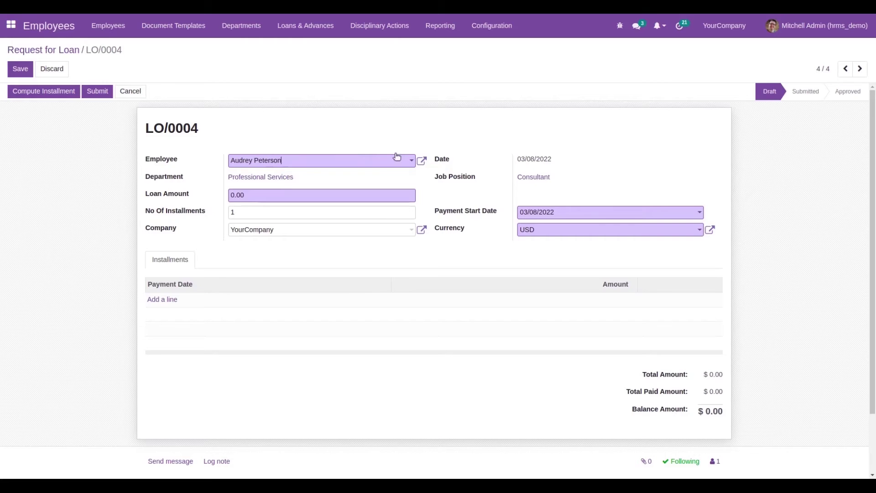
Review the employee's running contract using loan structure, then return to Contracts History.
left_click(421, 161)
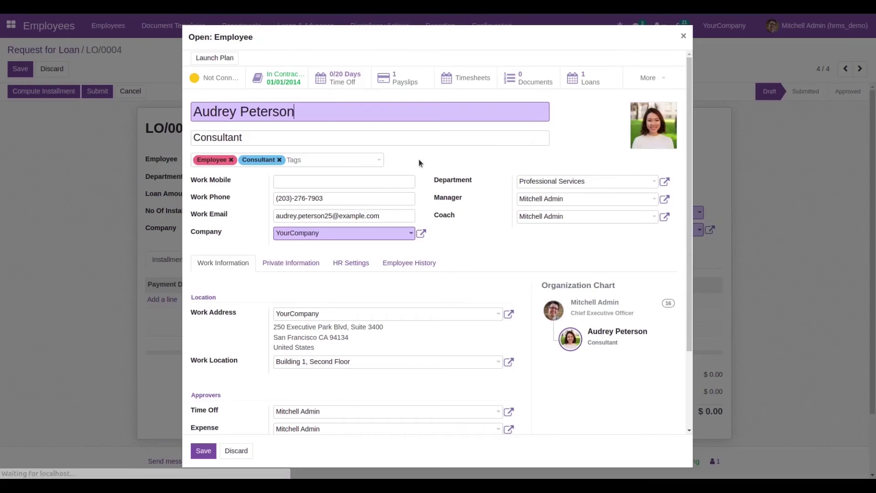
left_click(276, 81)
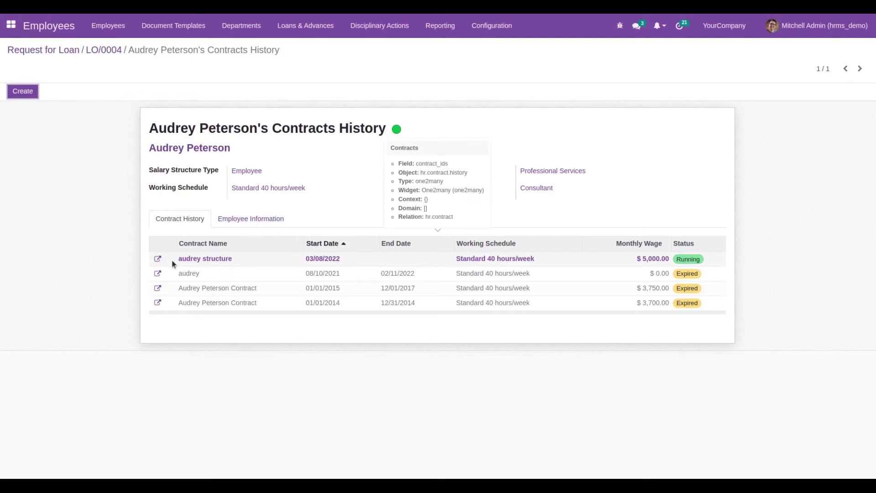
left_click(158, 259)
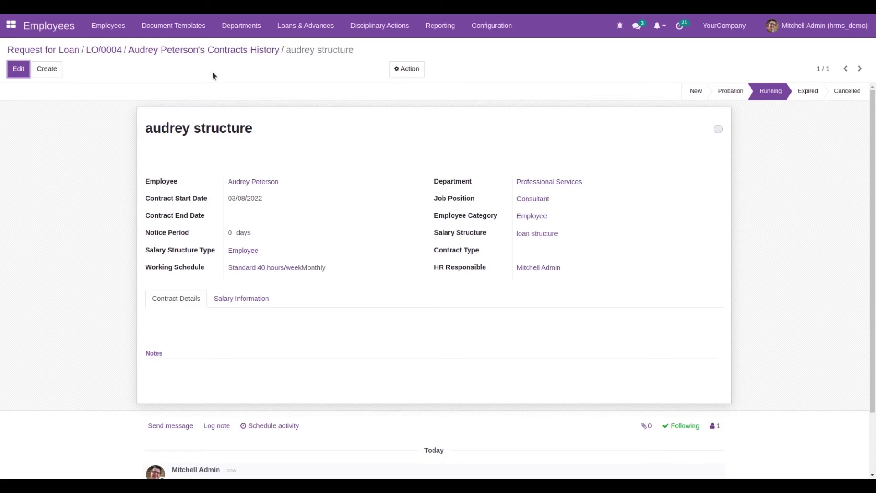
left_click(201, 51)
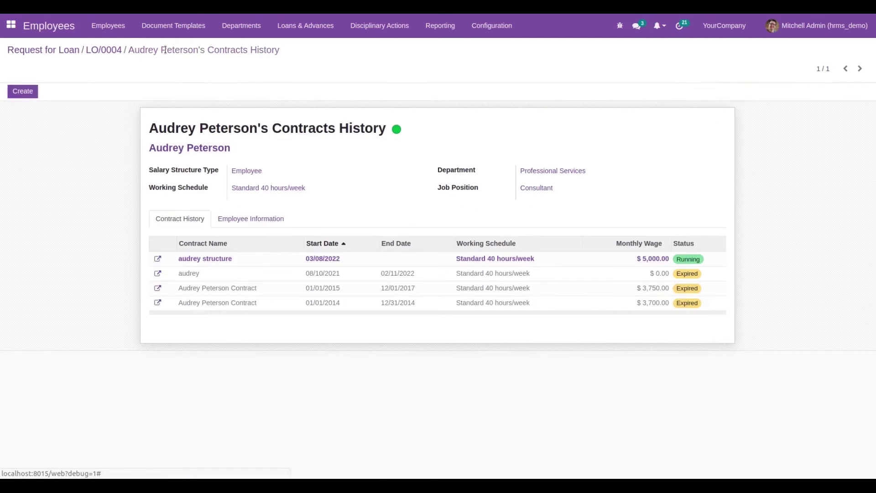
Set LO/0004's loan amount to 10,000.00, save, and compute the installments.
left_click(103, 51)
left_click(18, 69)
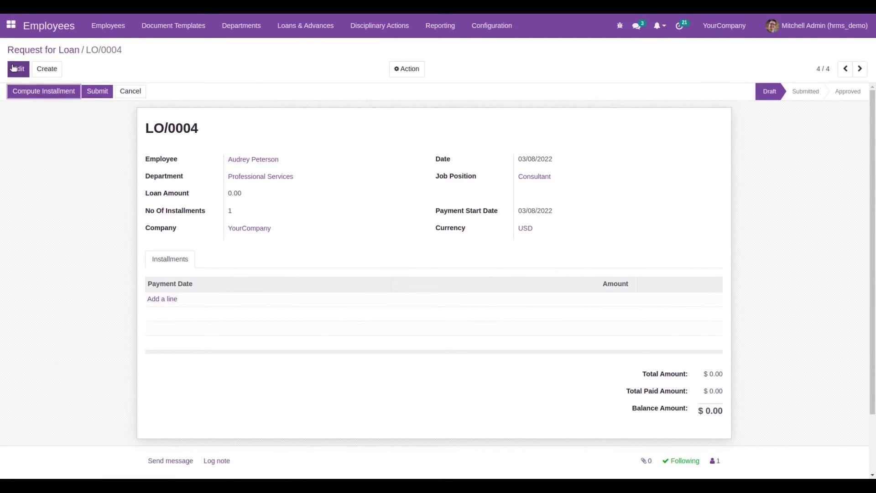
left_click_drag(255, 195, 231, 194)
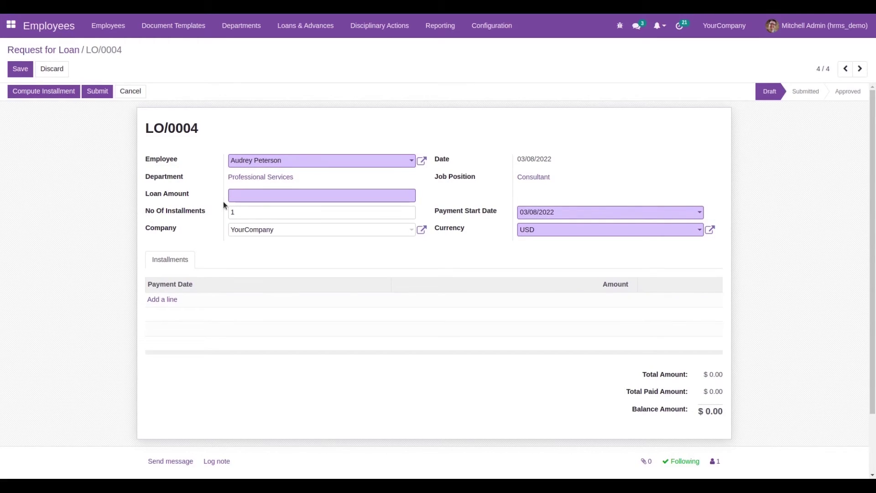
type("10000")
left_click(20, 69)
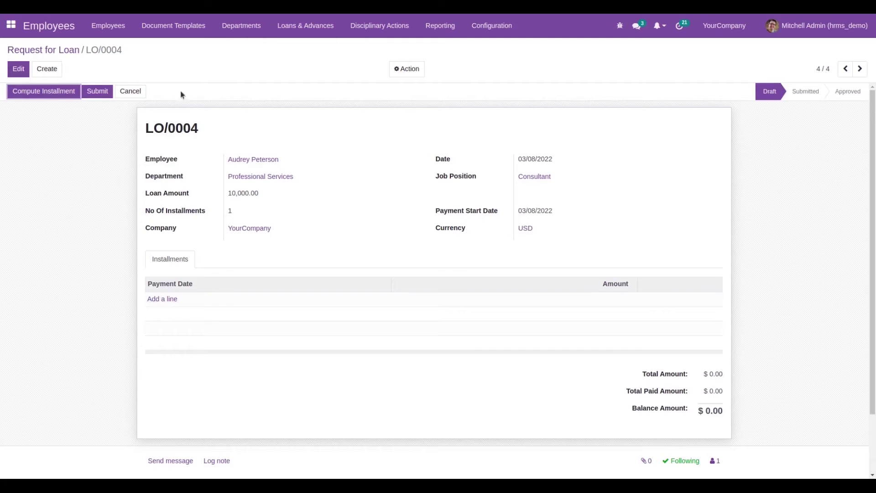
left_click(59, 92)
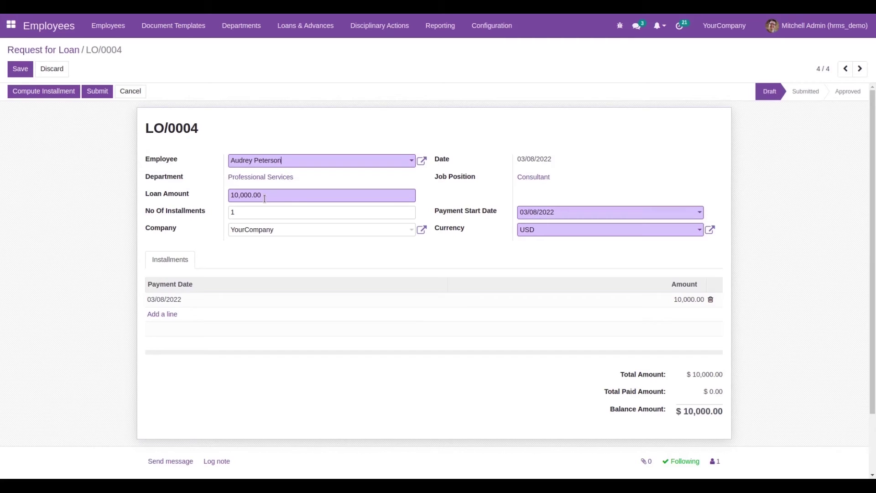
Change the number of installments to 5, save, and recompute the schedule.
left_click(245, 211)
key("BackSpace")
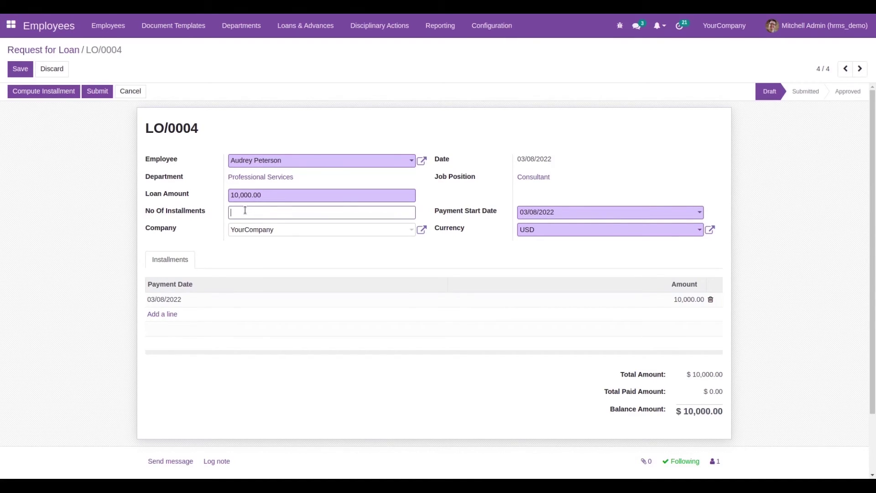
type("5")
left_click(27, 68)
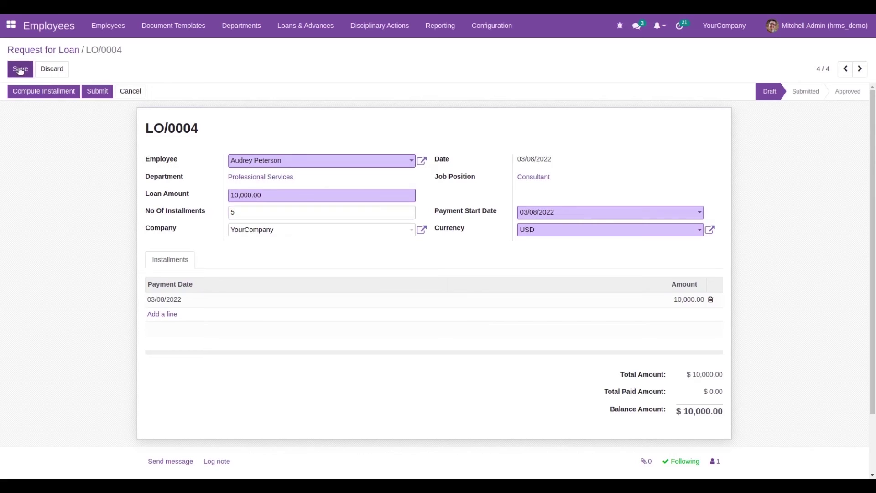
left_click(35, 91)
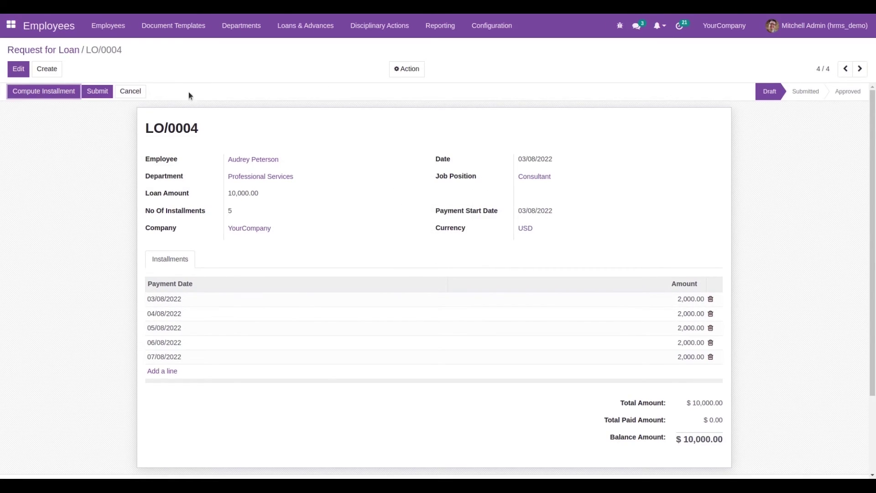
Submit loan request LO/0004 and reopen it for editing.
left_click(93, 92)
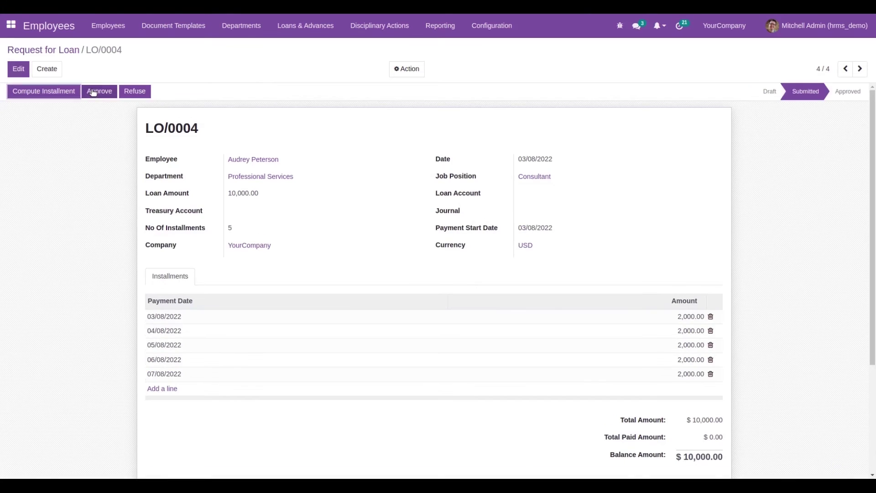
left_click(18, 69)
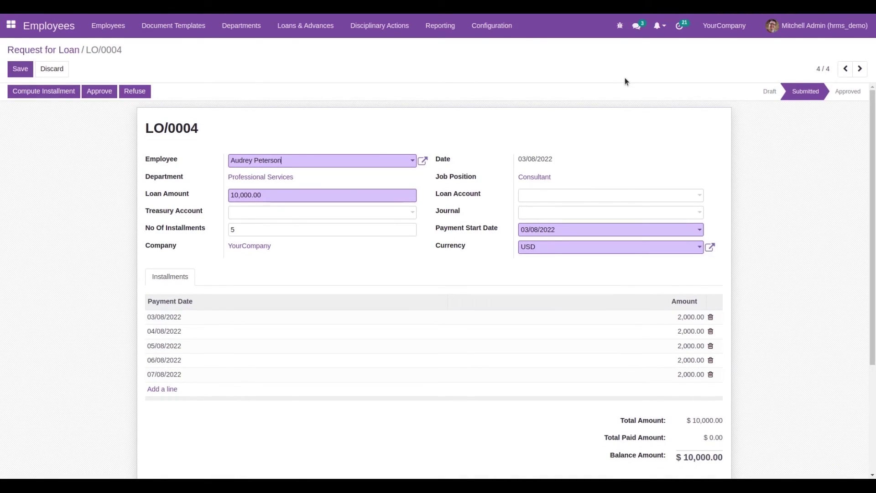
Set loan account 101404 Bank, Bank journal and treasury account 101501 Cash, save, and approve.
left_click(549, 192)
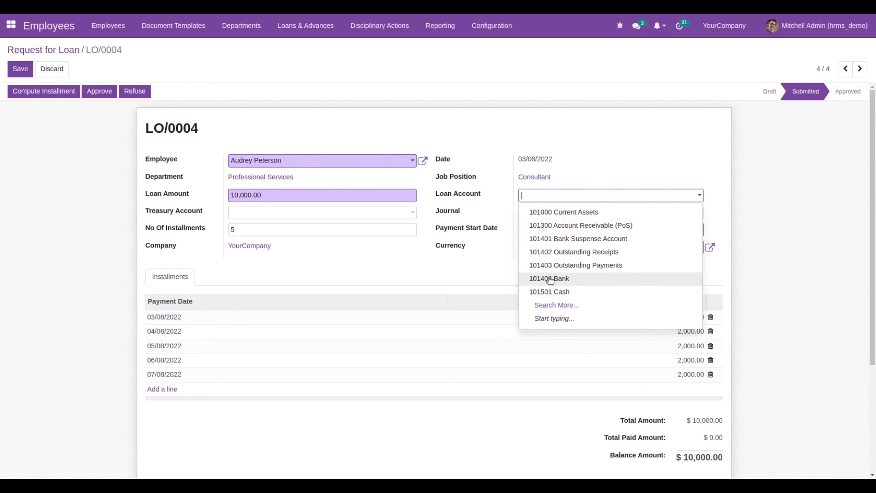
left_click(551, 279)
left_click(539, 213)
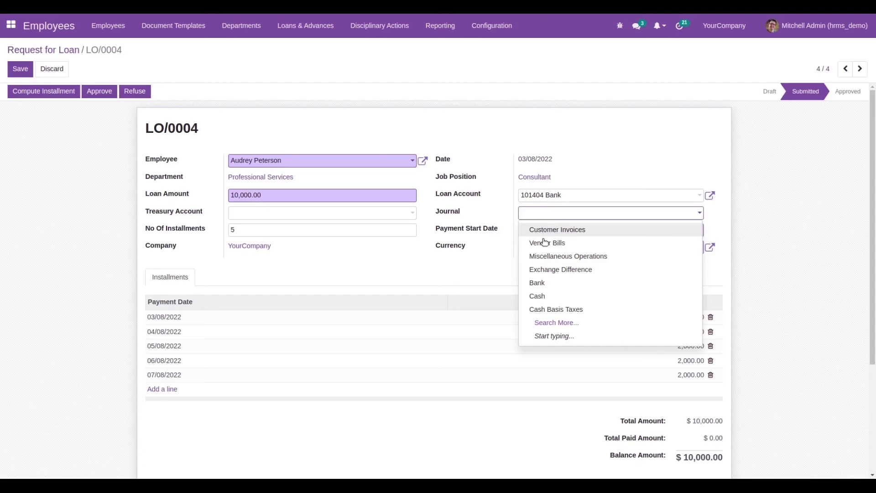
left_click(537, 284)
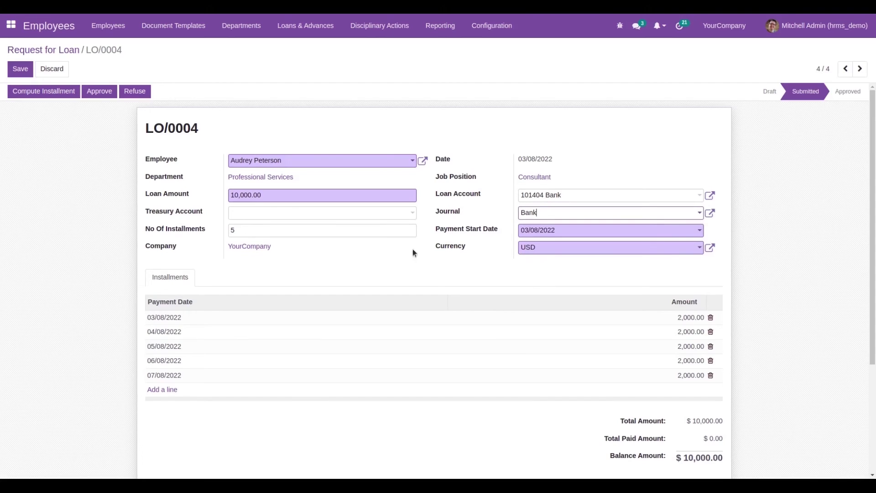
left_click(327, 219)
left_click(271, 308)
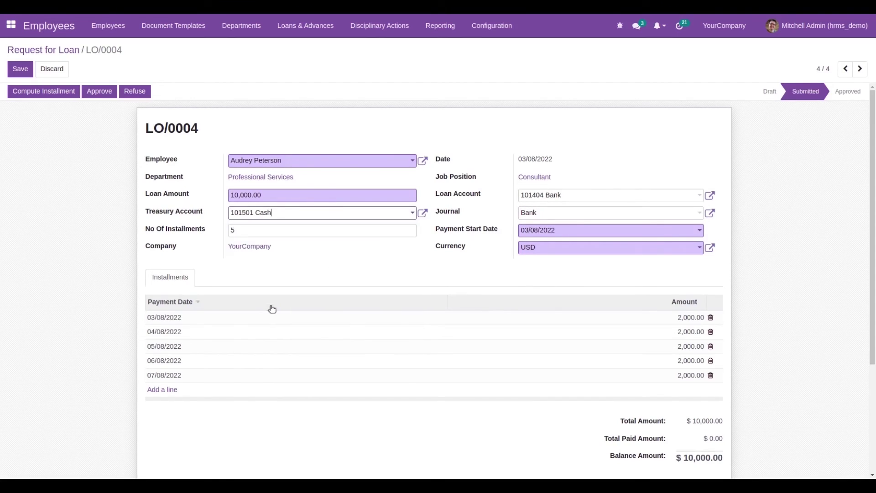
left_click(20, 70)
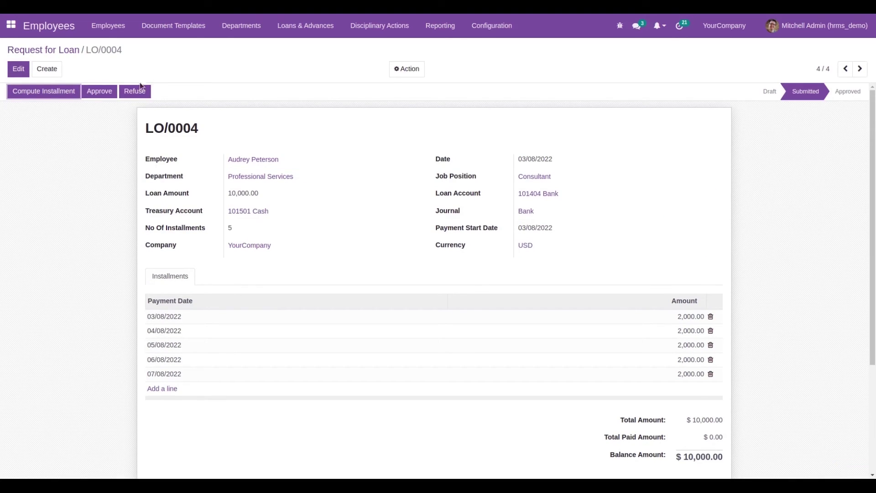
left_click(100, 91)
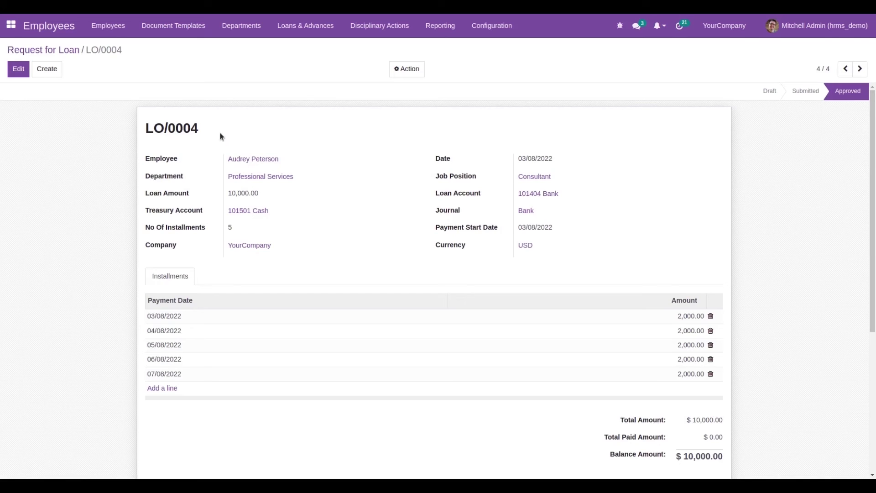
Go back to the Request for Loan list and then to the apps menu.
left_click_drag(218, 130, 134, 128)
left_click(281, 143)
left_click(64, 51)
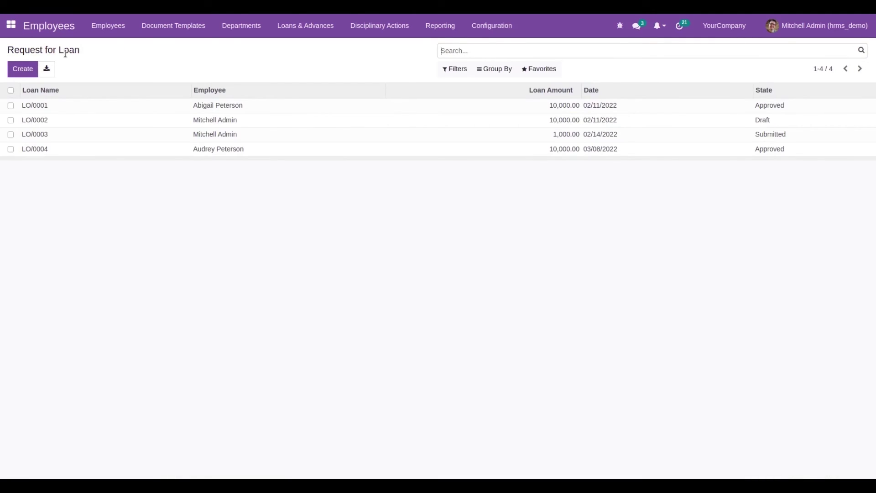
left_click(11, 25)
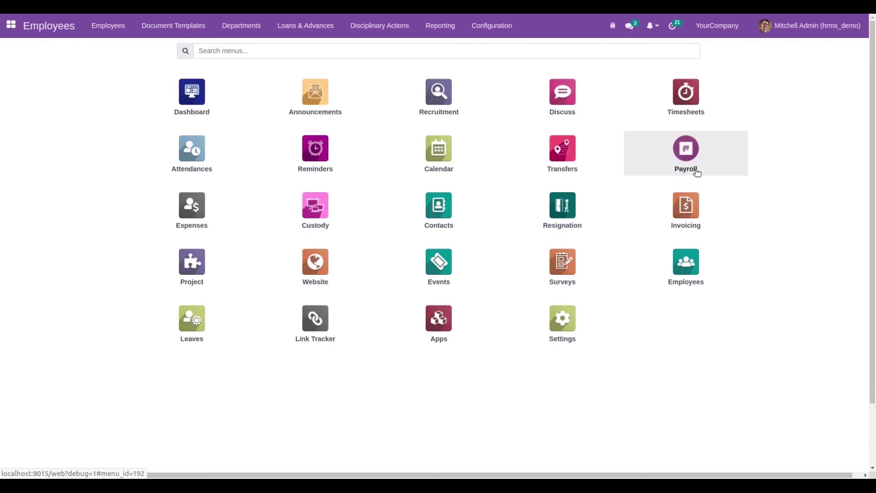
Create and save a March 2022 payslip for the employee and view its salary computation.
left_click(681, 158)
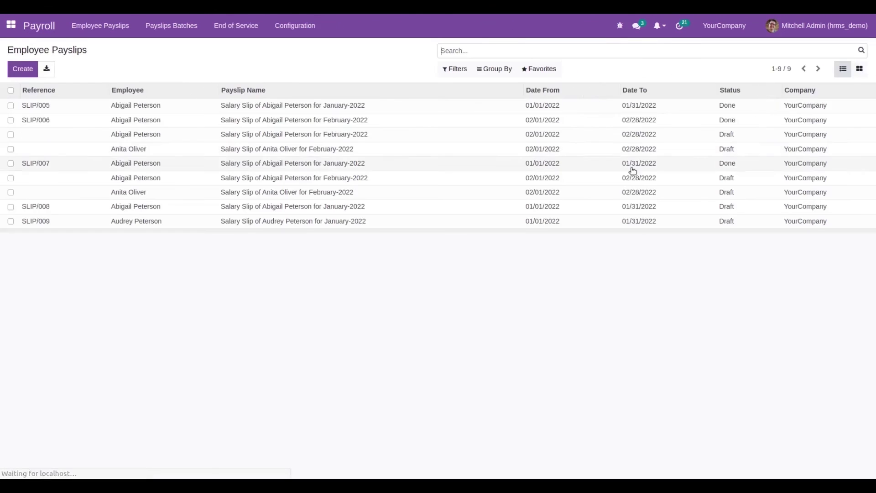
left_click(23, 67)
left_click(220, 163)
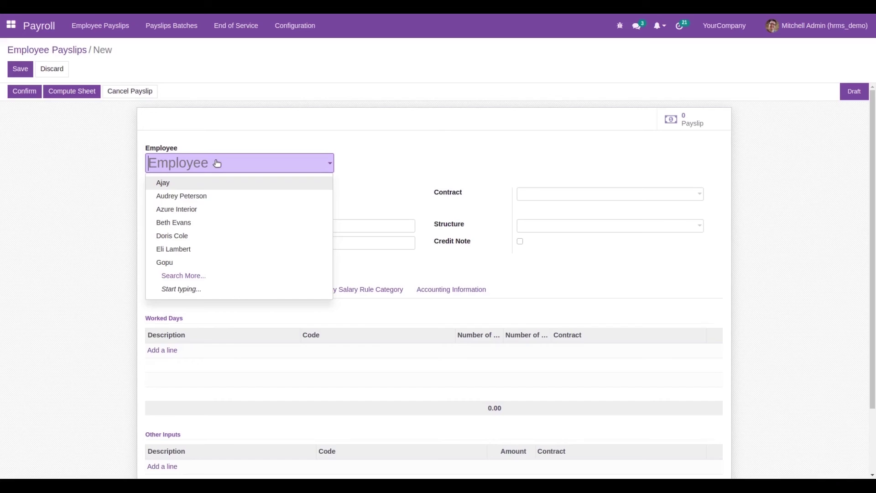
left_click(188, 197)
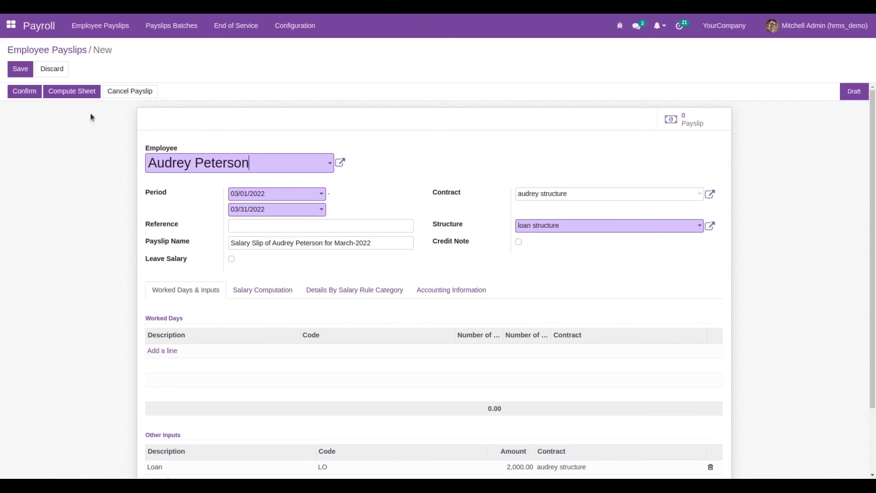
left_click(21, 69)
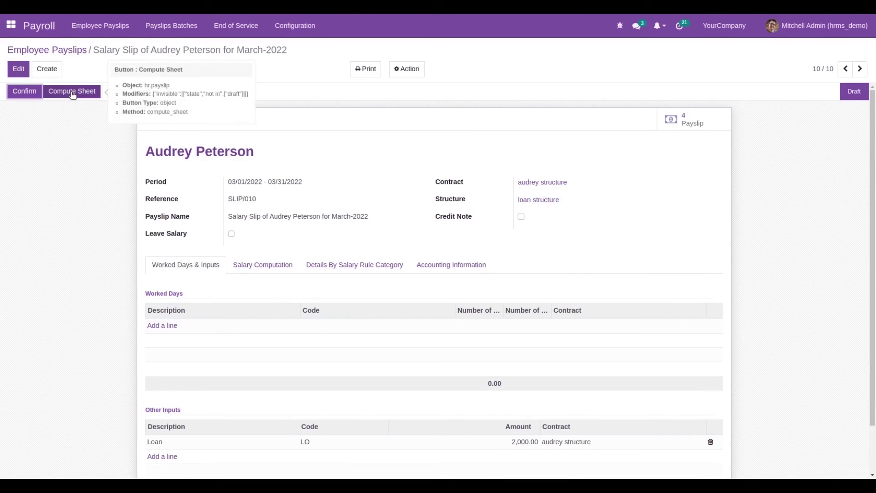
left_click(263, 265)
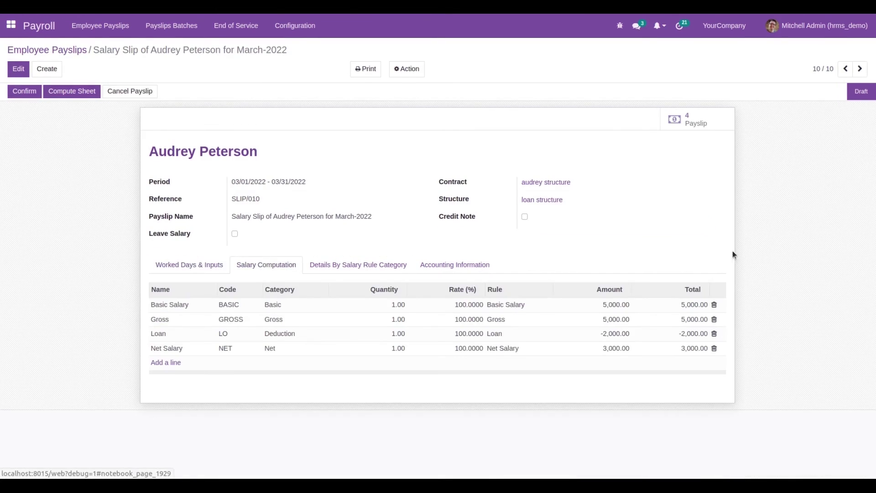